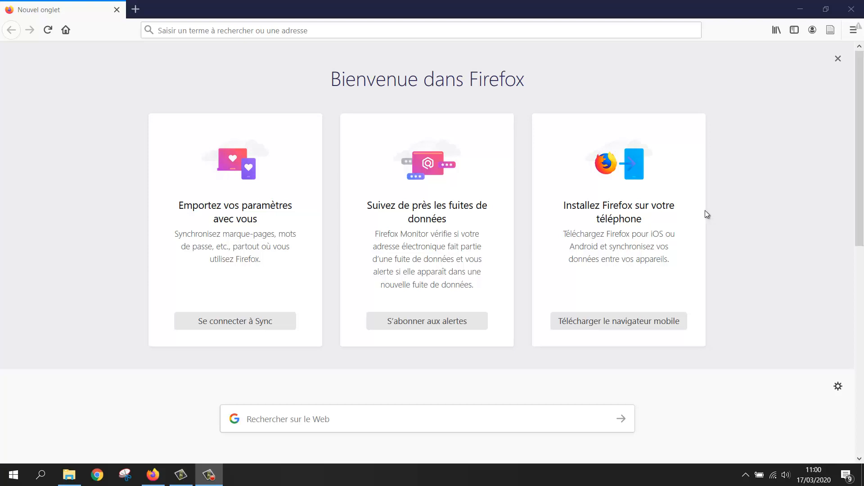
Search the web for 'Google' from the Firefox address bar.
{"action": "left_click", "coordinate": [242, 32]}
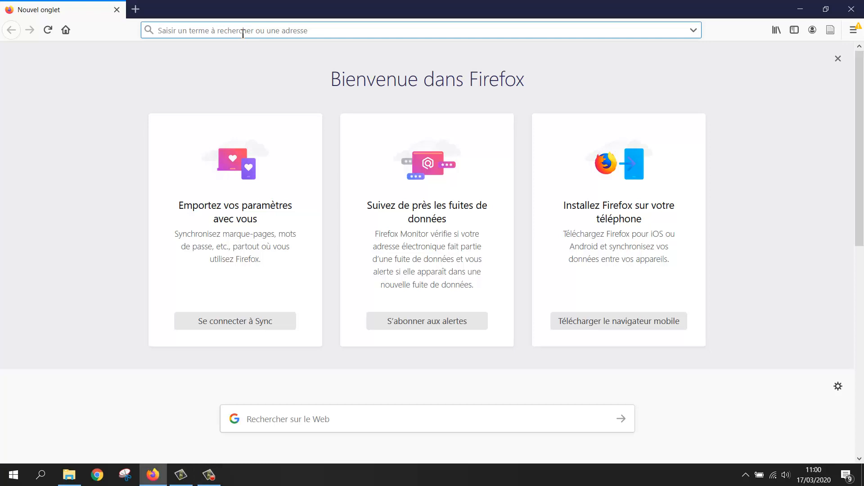
{"action": "type", "text": "Google"}
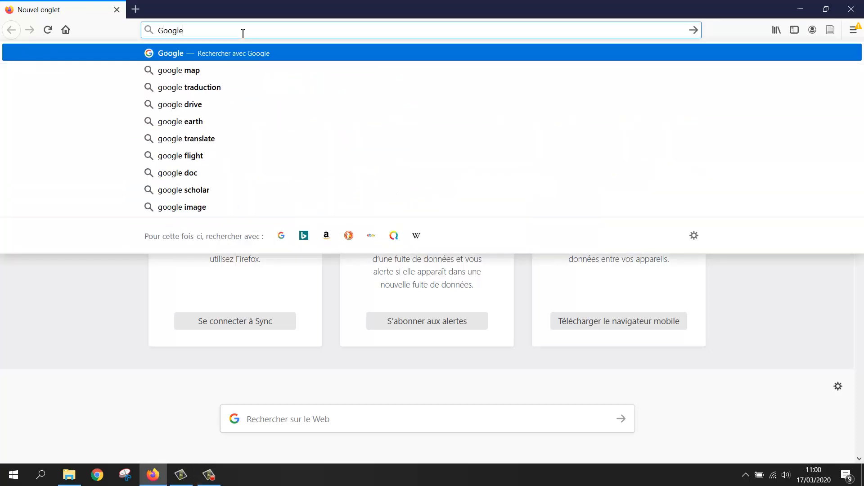
{"action": "key", "text": "Return"}
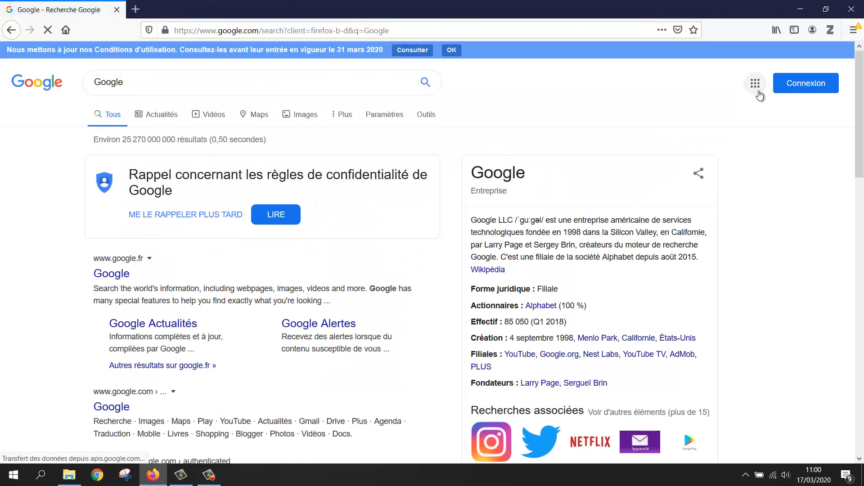
Start creating a new Google account for personal use from the sign-in page.
{"action": "left_click", "coordinate": [801, 86]}
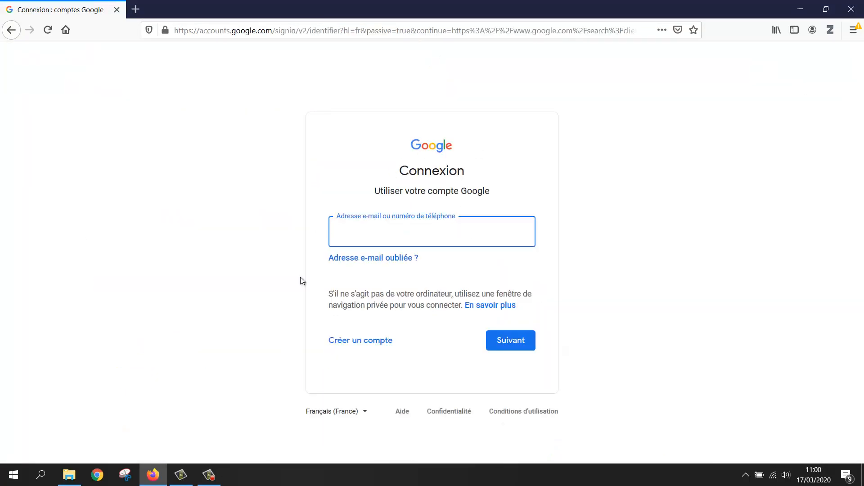
{"action": "left_click", "coordinate": [359, 346]}
{"action": "left_click", "coordinate": [359, 378]}
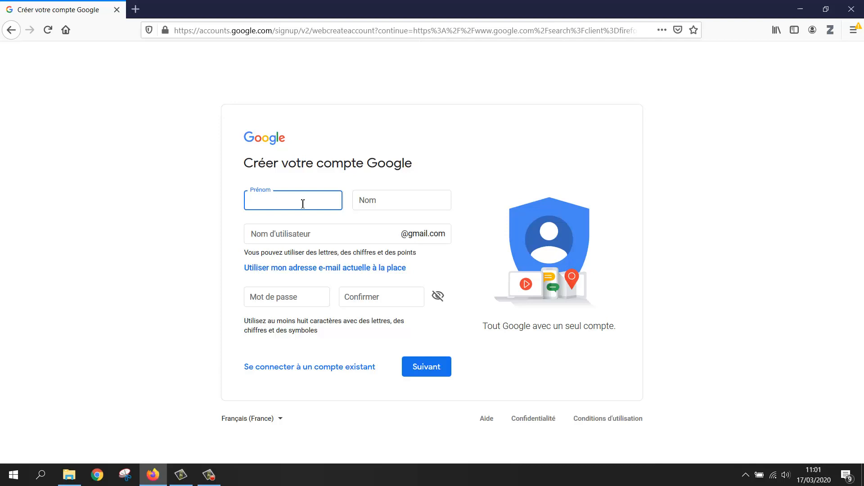
Enter the first and last name, Gmail username and confirmed password, then submit.
{"action": "type", "text": "st"}
{"action": "key", "text": "Tab"}
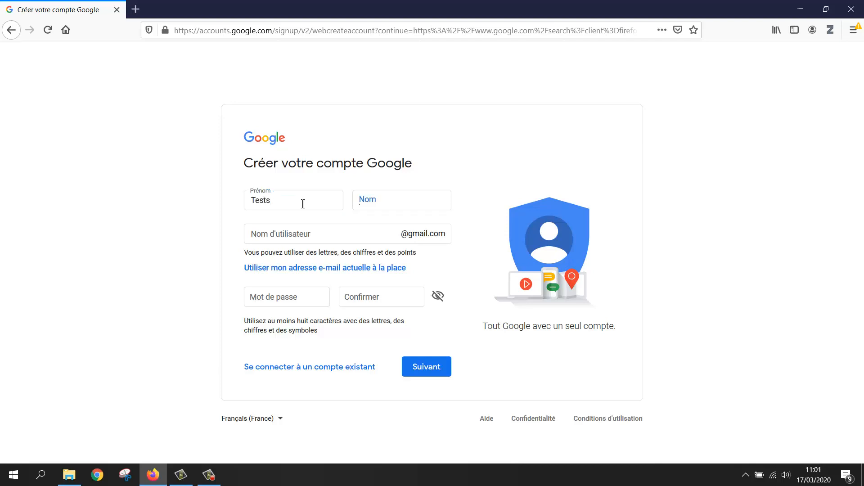
{"action": "type", "text": "CAPEA"}
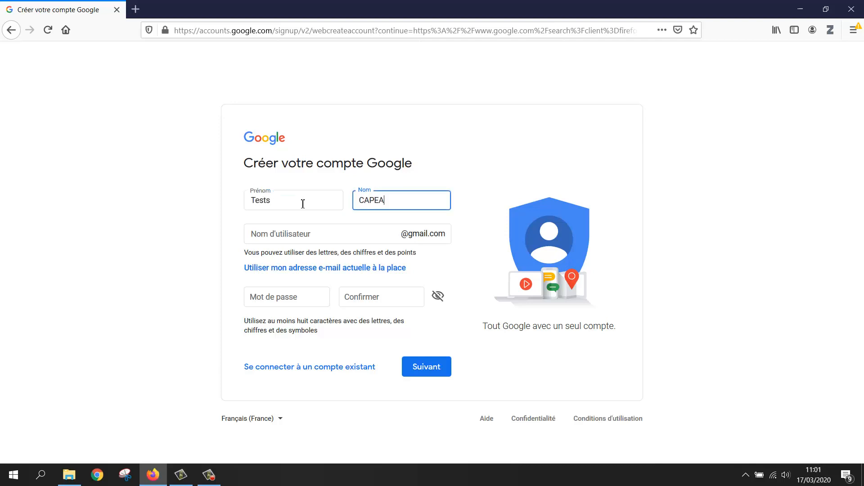
{"action": "left_click", "coordinate": [311, 235]}
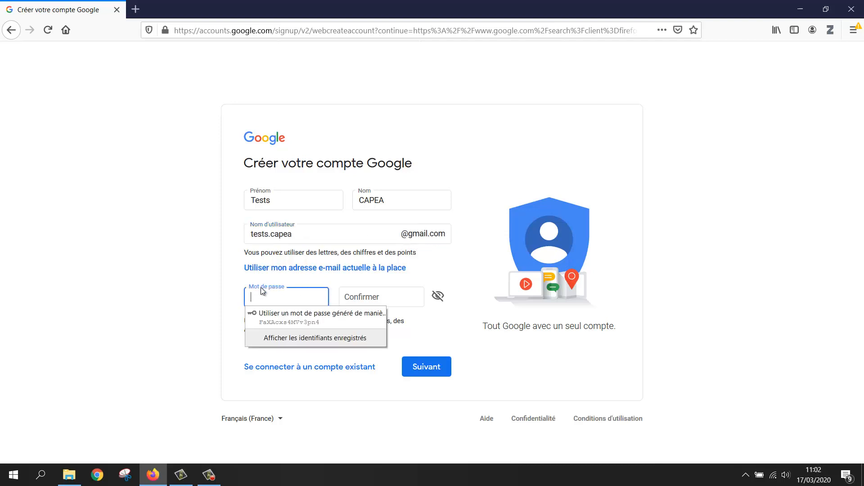
{"action": "left_click", "coordinate": [258, 297]}
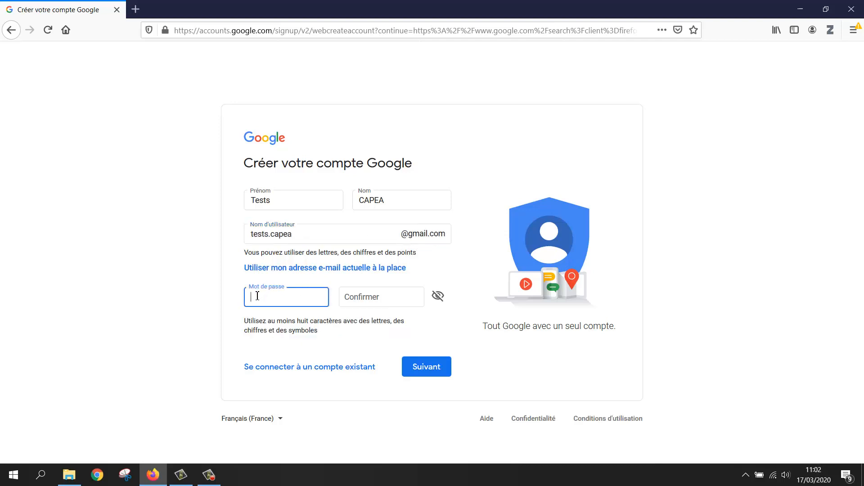
{"action": "type", "text": "•••••••••"}
{"action": "left_click", "coordinate": [386, 296]}
{"action": "type", "text": "•••••••••"}
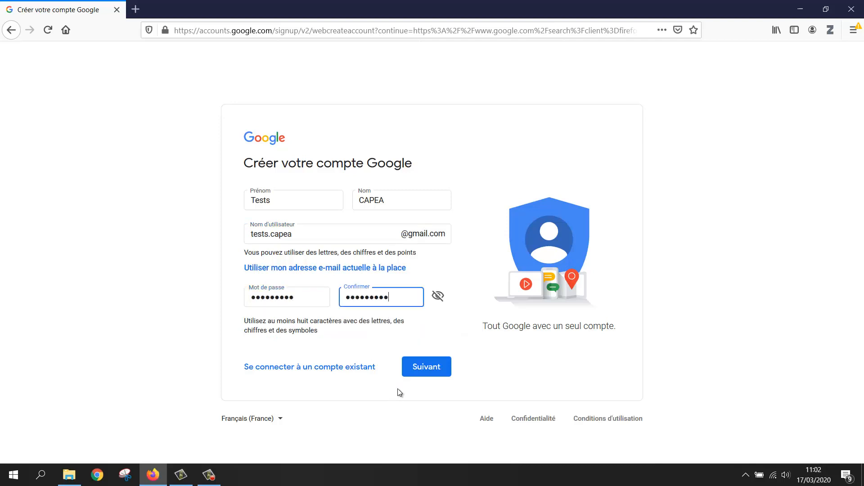
{"action": "left_click", "coordinate": [421, 373]}
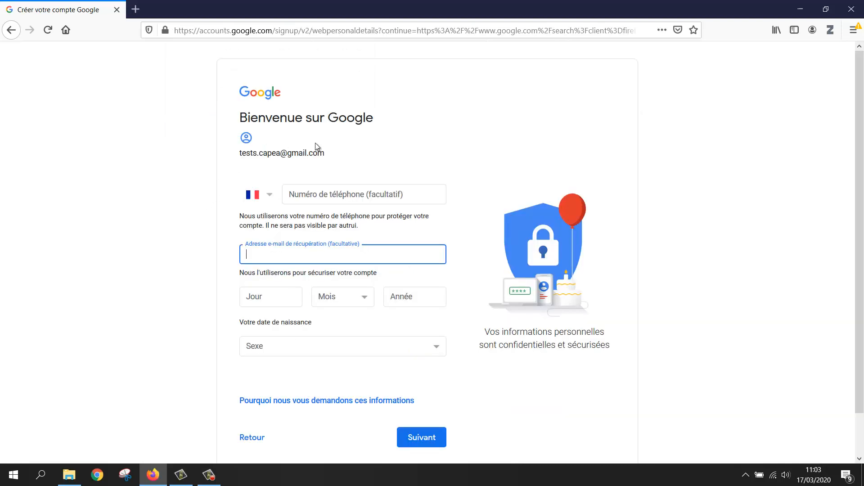
Enter a recovery e-mail address for the account.
{"action": "left_click", "coordinate": [339, 190]}
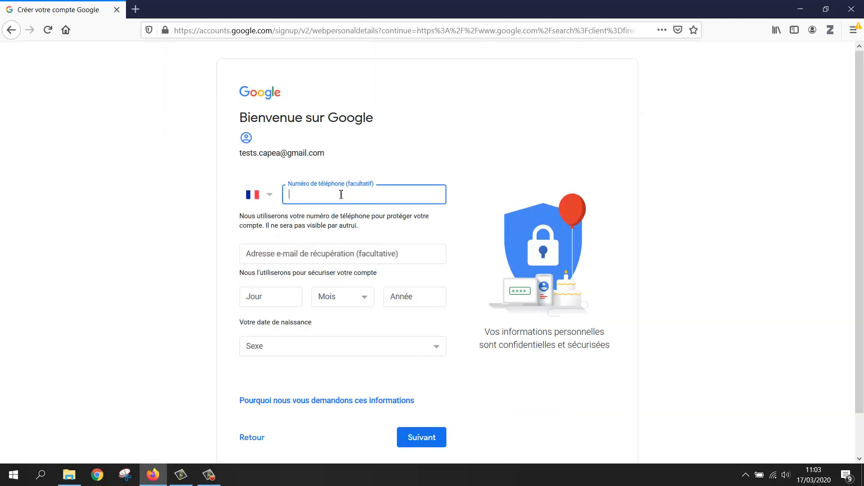
{"action": "left_click", "coordinate": [324, 251]}
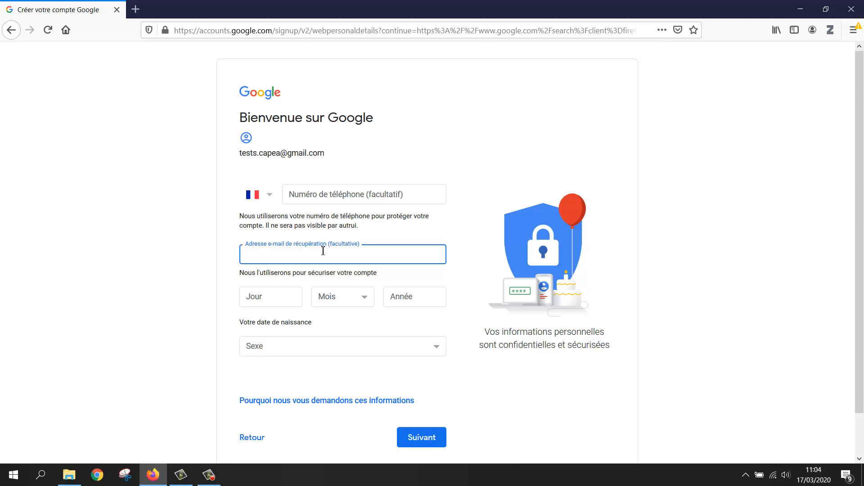
Set the birth date to 16 Novembre 1987.
{"action": "left_click", "coordinate": [285, 302]}
{"action": "type", "text": "16"}
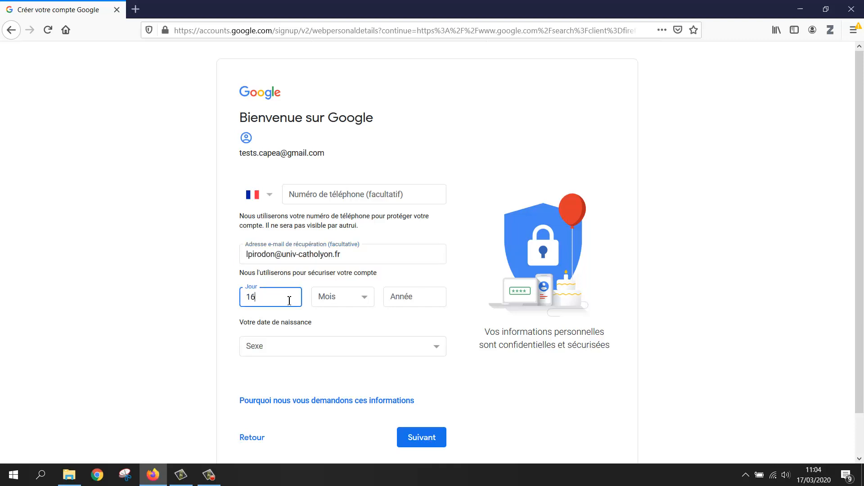
{"action": "left_click", "coordinate": [354, 298]}
{"action": "left_click", "coordinate": [353, 264]}
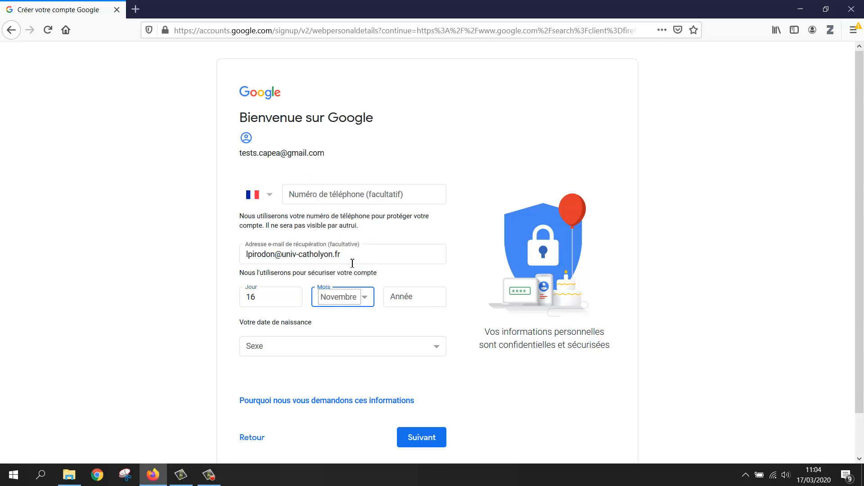
{"action": "left_click", "coordinate": [425, 302]}
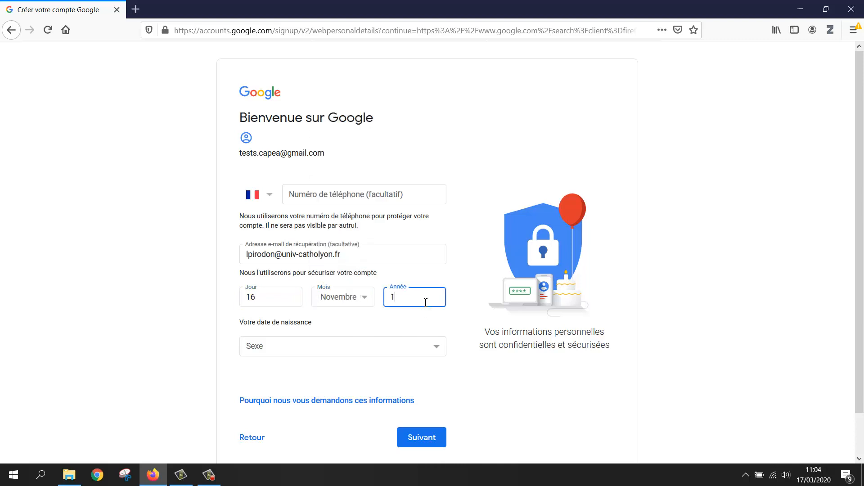
{"action": "type", "text": "1987"}
Set the gender to Non précisé and submit the personal details.
{"action": "scroll", "coordinate": [353, 333], "scroll_direction": "down", "scroll_amount": 2}
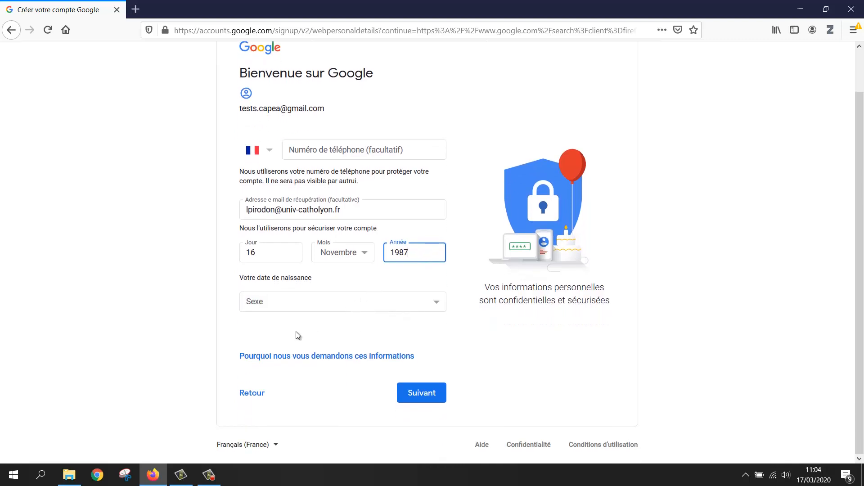
{"action": "left_click", "coordinate": [306, 299]}
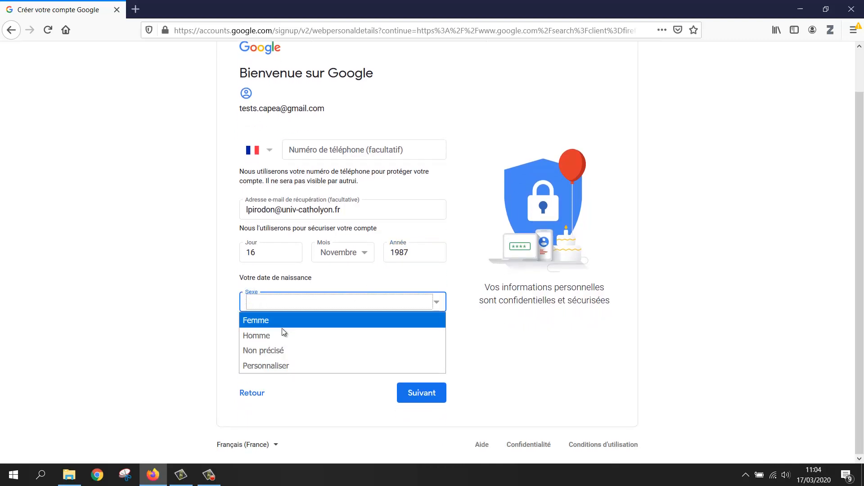
{"action": "left_click", "coordinate": [271, 350]}
{"action": "left_click", "coordinate": [501, 337]}
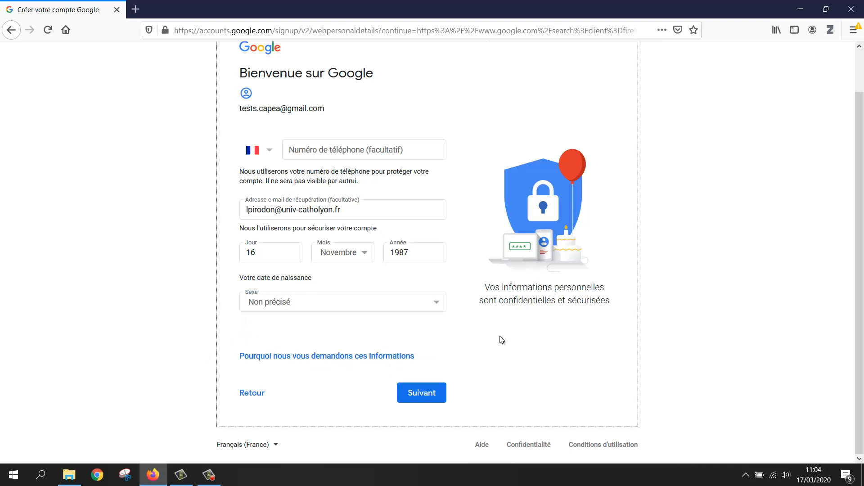
{"action": "left_click", "coordinate": [422, 398]}
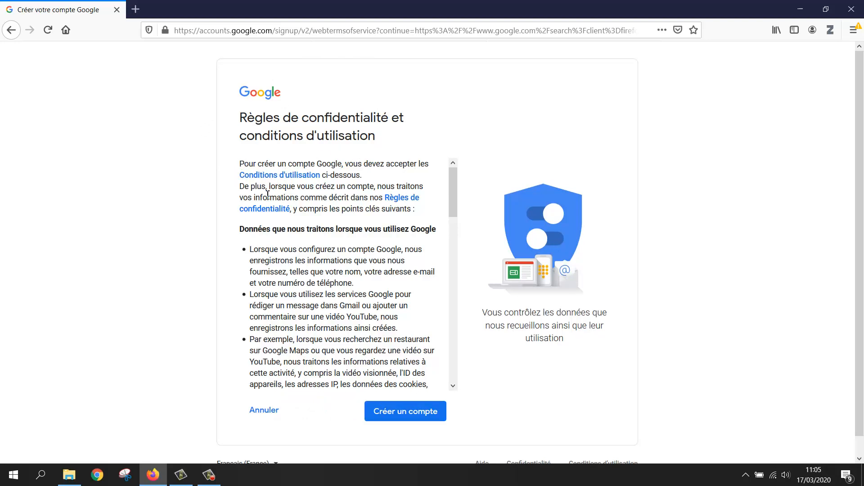
Expand the extra privacy options and choose not to save web and app activity.
{"action": "scroll", "coordinate": [281, 248], "scroll_direction": "down", "scroll_amount": 5}
{"action": "scroll", "coordinate": [295, 272], "scroll_direction": "down", "scroll_amount": 8}
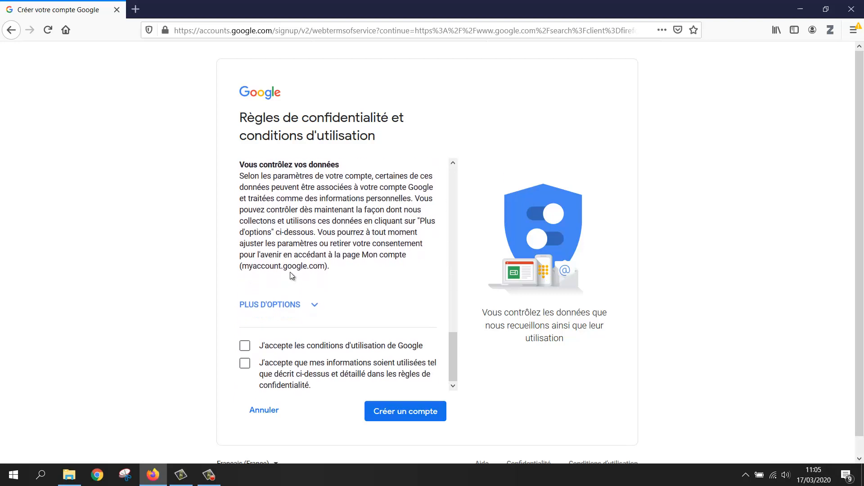
{"action": "scroll", "coordinate": [425, 266], "scroll_direction": "down", "scroll_amount": 2}
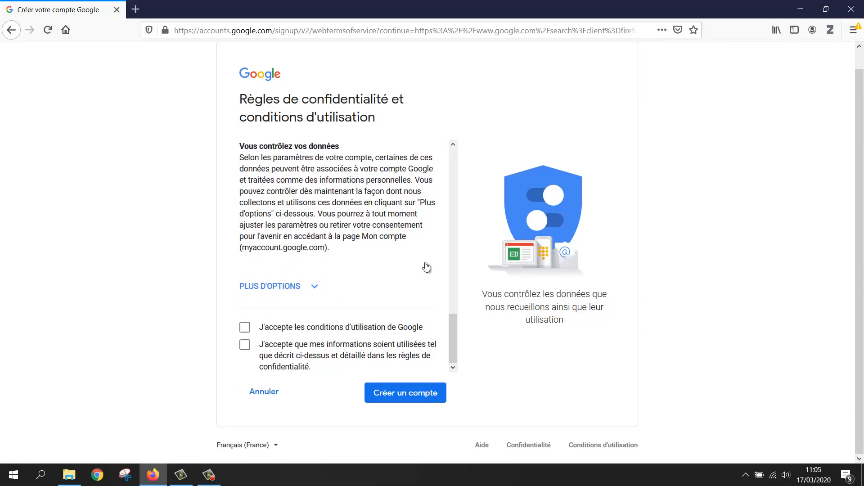
{"action": "left_click", "coordinate": [315, 288]}
{"action": "scroll", "coordinate": [317, 289], "scroll_direction": "down", "scroll_amount": 4}
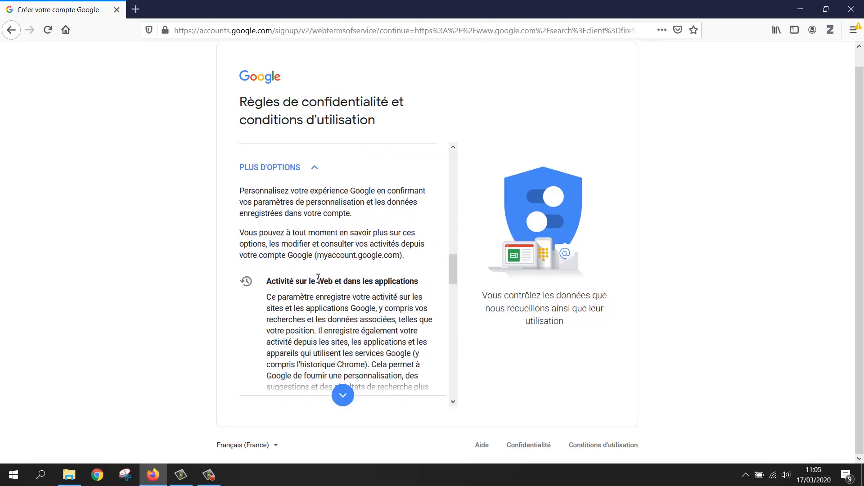
{"action": "scroll", "coordinate": [313, 288], "scroll_direction": "down", "scroll_amount": 1}
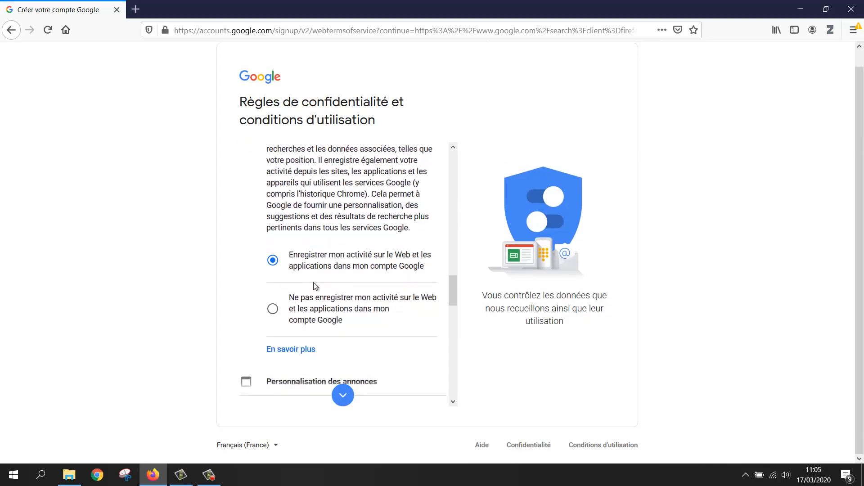
{"action": "left_click", "coordinate": [272, 309]}
Choose non-personalised ads and stop saving YouTube history.
{"action": "scroll", "coordinate": [306, 283], "scroll_direction": "down", "scroll_amount": 2}
{"action": "scroll", "coordinate": [307, 282], "scroll_direction": "down", "scroll_amount": 5}
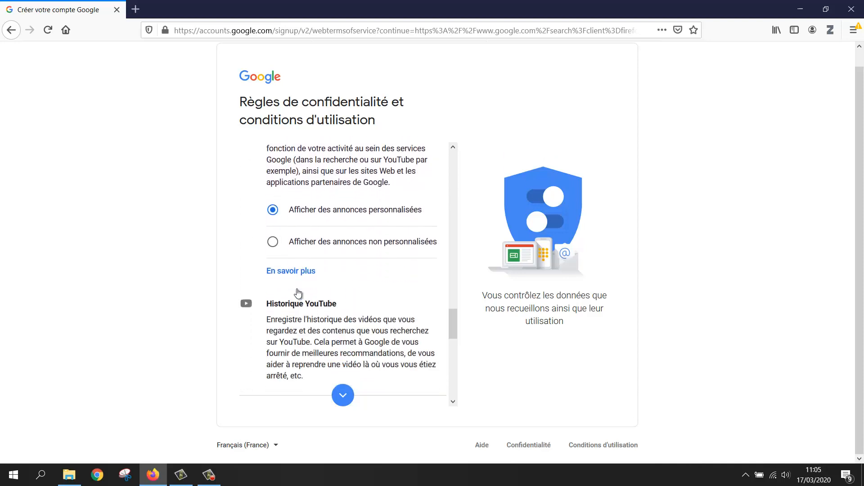
{"action": "scroll", "coordinate": [296, 286], "scroll_direction": "down", "scroll_amount": 1}
{"action": "scroll", "coordinate": [296, 286], "scroll_direction": "up", "scroll_amount": 1}
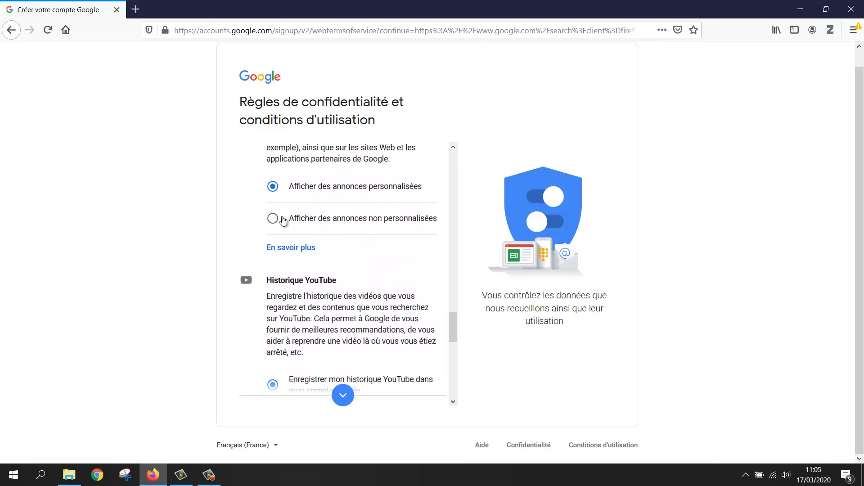
{"action": "left_click", "coordinate": [279, 222]}
{"action": "scroll", "coordinate": [336, 257], "scroll_direction": "down", "scroll_amount": 3}
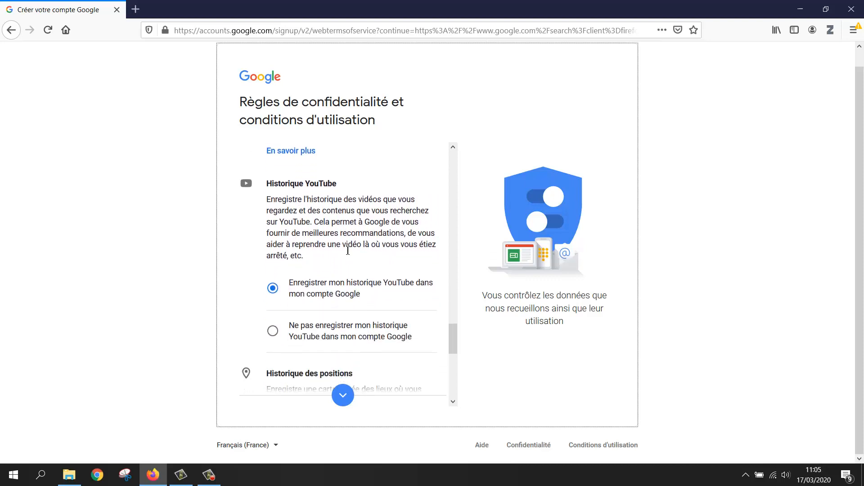
{"action": "left_click", "coordinate": [272, 258]}
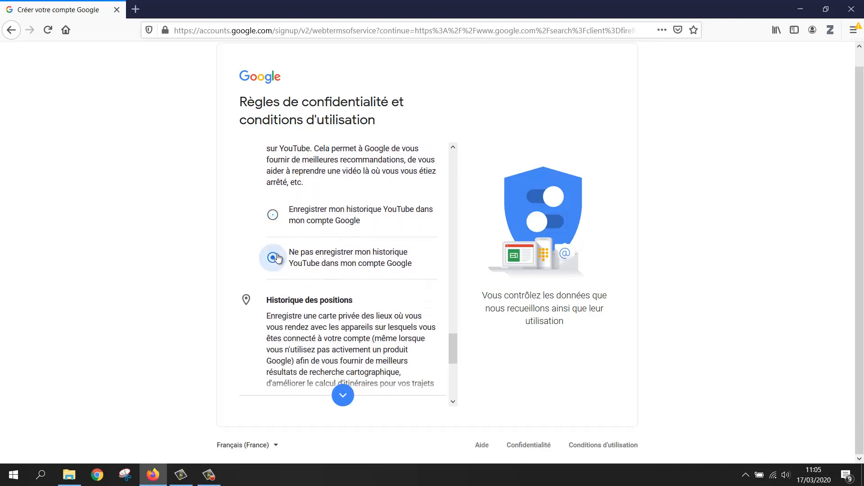
Accept the terms of use and information-use agreement, then create the account.
{"action": "scroll", "coordinate": [358, 244], "scroll_direction": "down", "scroll_amount": 1}
{"action": "scroll", "coordinate": [357, 244], "scroll_direction": "down", "scroll_amount": 5}
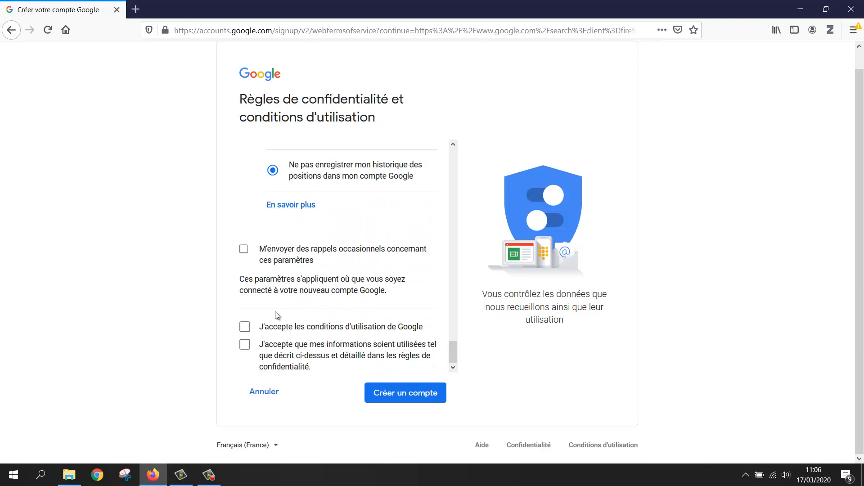
{"action": "left_click", "coordinate": [246, 328]}
{"action": "left_click", "coordinate": [244, 347]}
{"action": "left_click", "coordinate": [420, 395]}
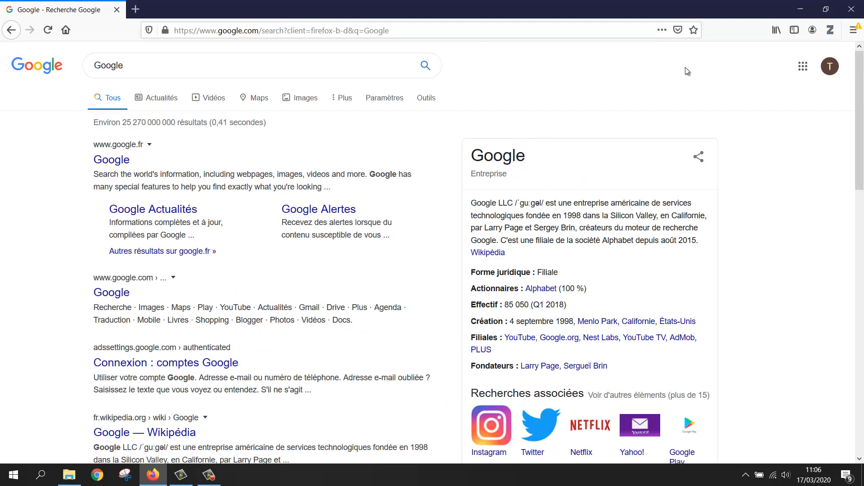
Check the signed-in account via the avatar, then show the Google apps launcher.
{"action": "left_click", "coordinate": [834, 72]}
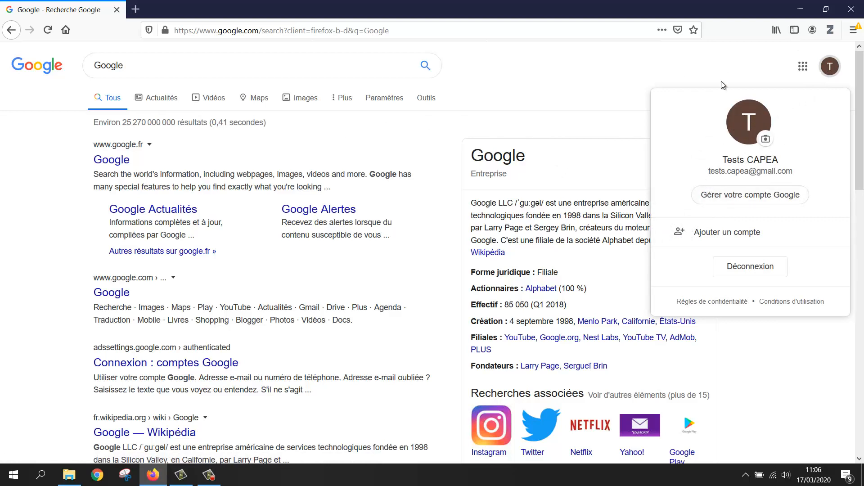
{"action": "left_click", "coordinate": [643, 81]}
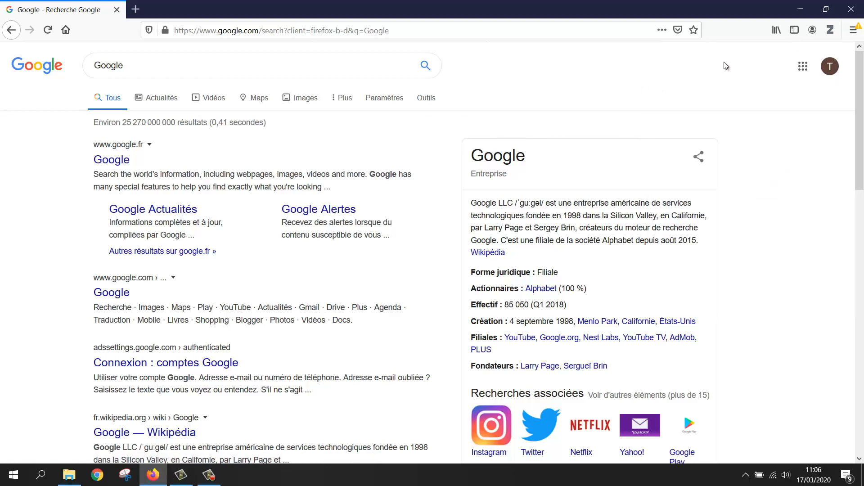
{"action": "left_click", "coordinate": [802, 72]}
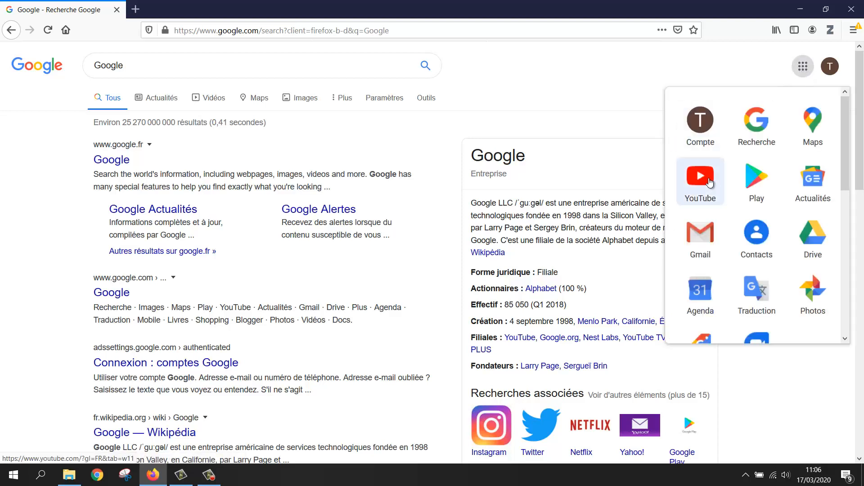
Go to YouTube, sign in with the new account and choose 'Ne jamais autoriser' for notifications.
{"action": "left_click", "coordinate": [709, 181]}
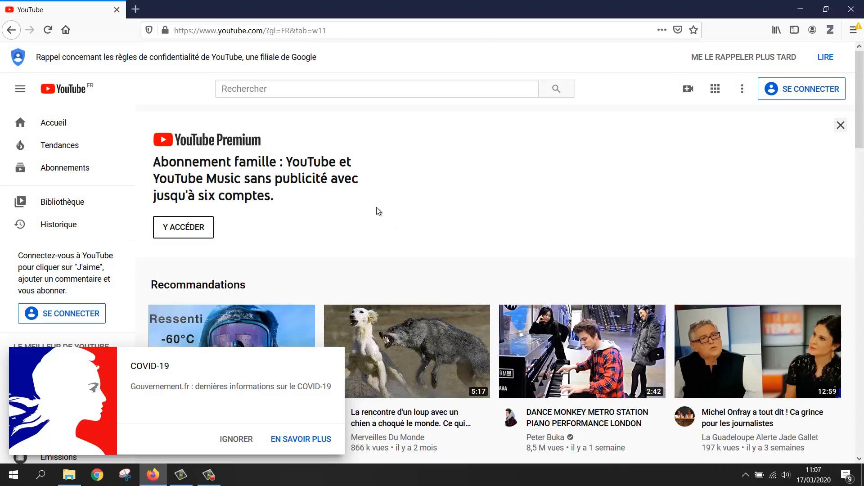
{"action": "left_click", "coordinate": [804, 90]}
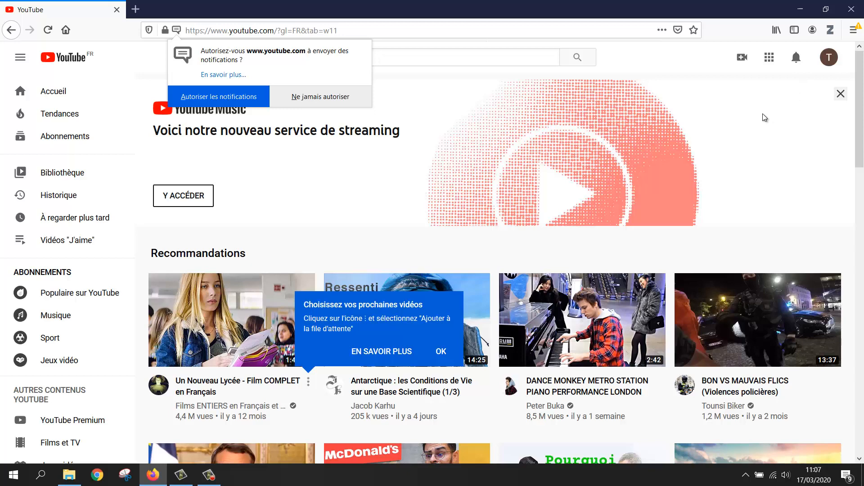
{"action": "left_click", "coordinate": [320, 96]}
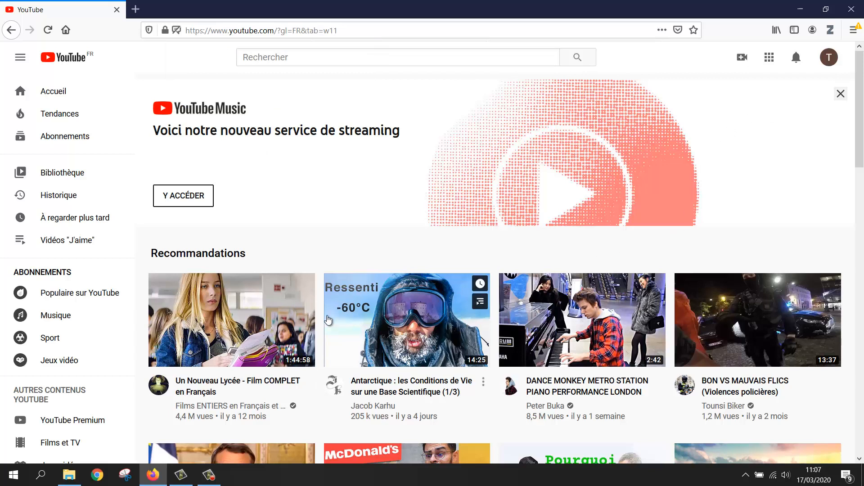
{"action": "scroll", "coordinate": [532, 263], "scroll_direction": "down", "scroll_amount": 1}
{"action": "scroll", "coordinate": [419, 252], "scroll_direction": "down", "scroll_amount": 15}
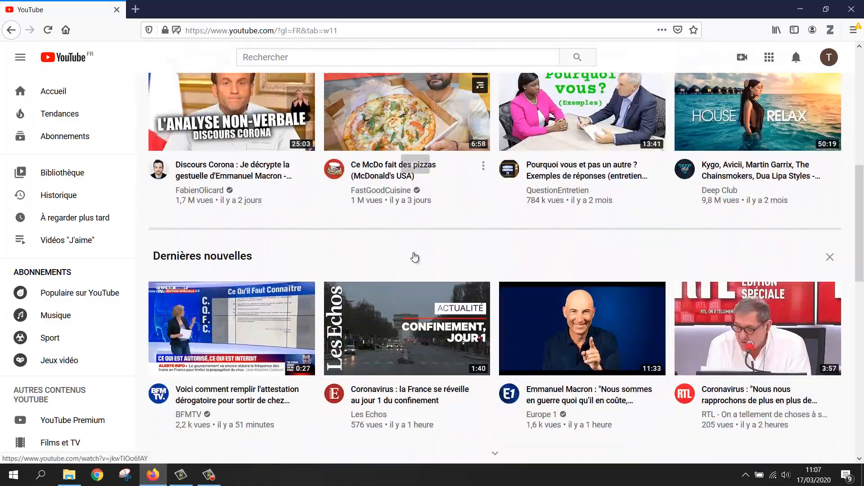
{"action": "scroll", "coordinate": [419, 253], "scroll_direction": "down", "scroll_amount": 15}
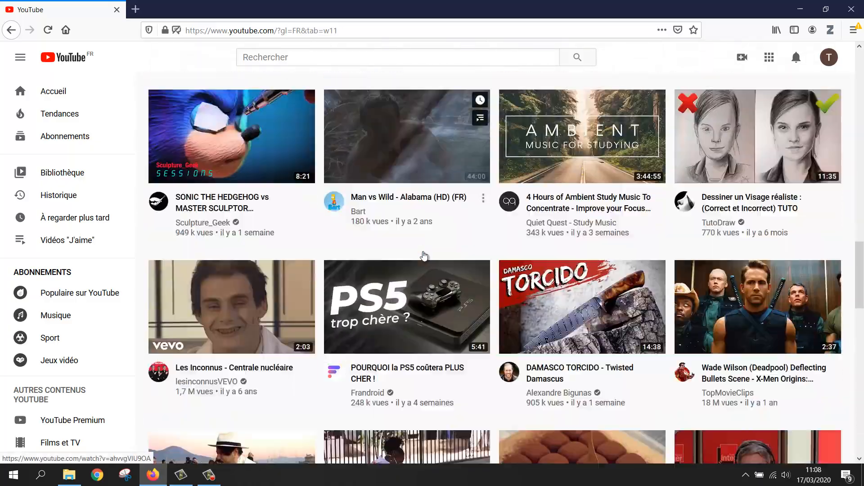
{"action": "scroll", "coordinate": [423, 252], "scroll_direction": "up", "scroll_amount": 16}
{"action": "scroll", "coordinate": [423, 253], "scroll_direction": "up", "scroll_amount": 15}
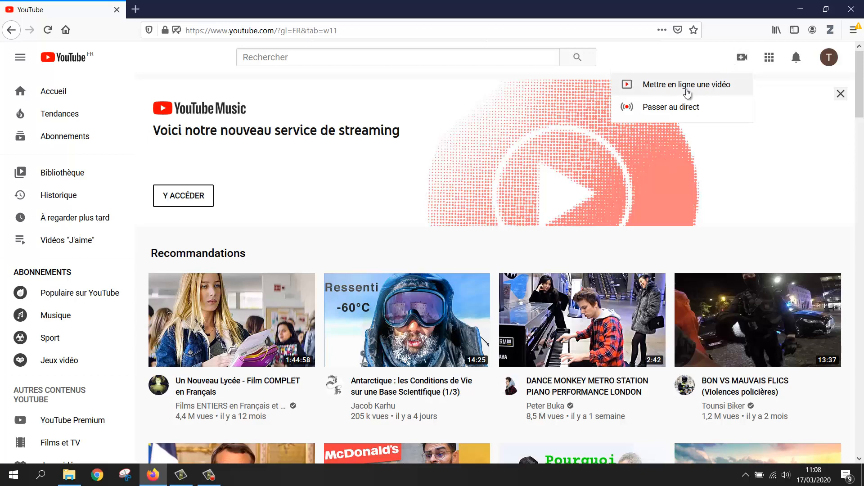
Start a video upload and create the Tests CAPEA channel under the account's own name.
{"action": "left_click", "coordinate": [688, 94]}
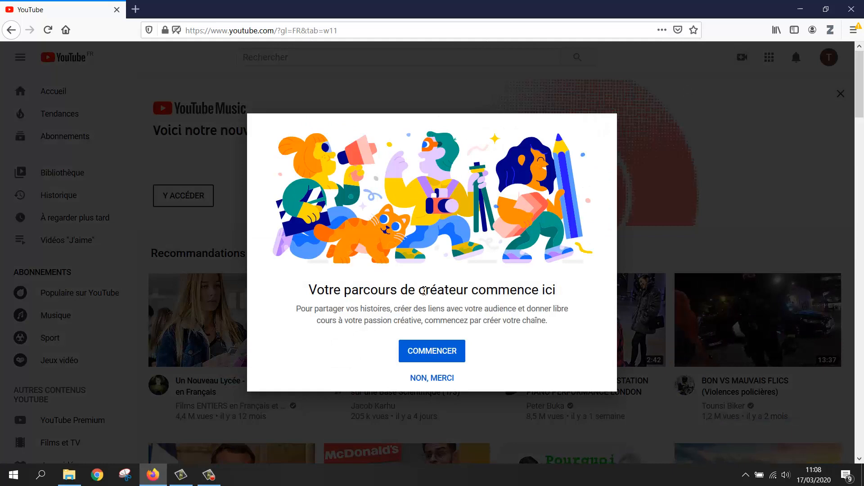
{"action": "left_click", "coordinate": [433, 349]}
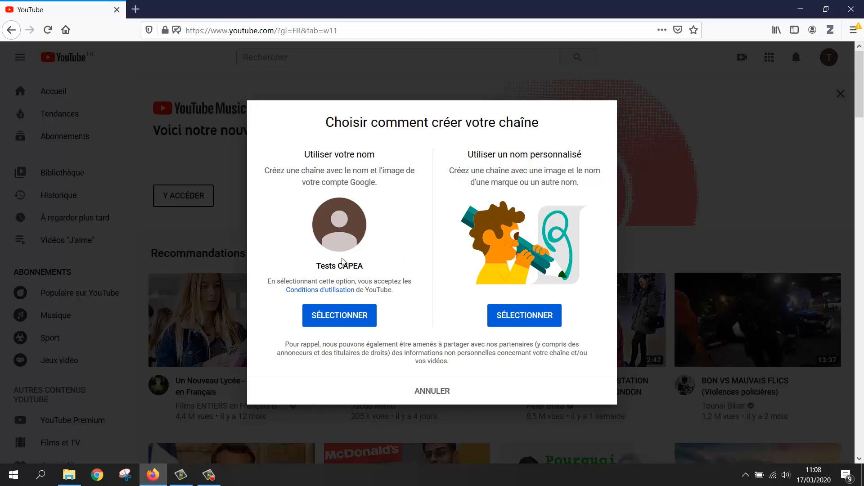
{"action": "left_click", "coordinate": [335, 317]}
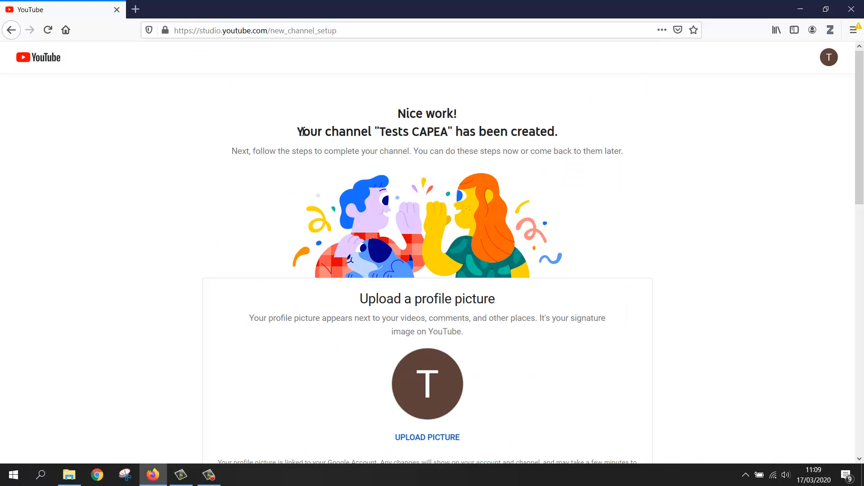
Add the description 'Chaîne dédiée aux tests CAPEA', leave links empty, and save the setup.
{"action": "left_click_drag", "start_coordinate": [297, 132], "coordinate": [591, 134]}
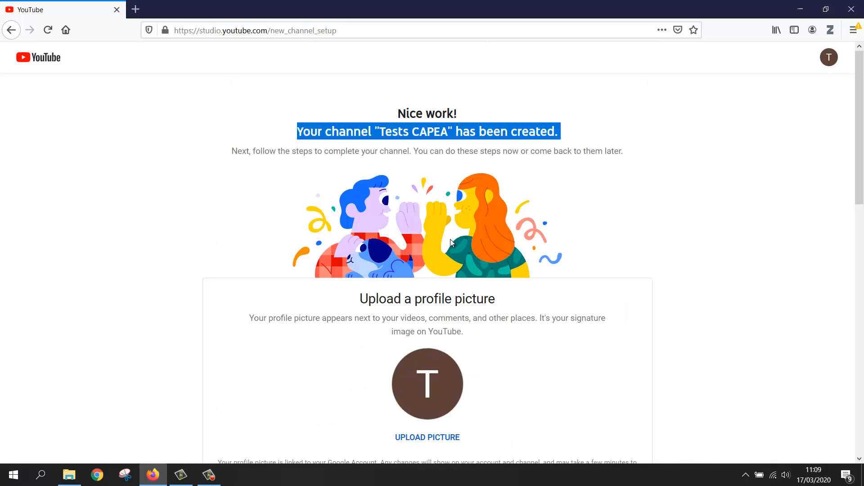
{"action": "scroll", "coordinate": [450, 239], "scroll_direction": "down", "scroll_amount": 3}
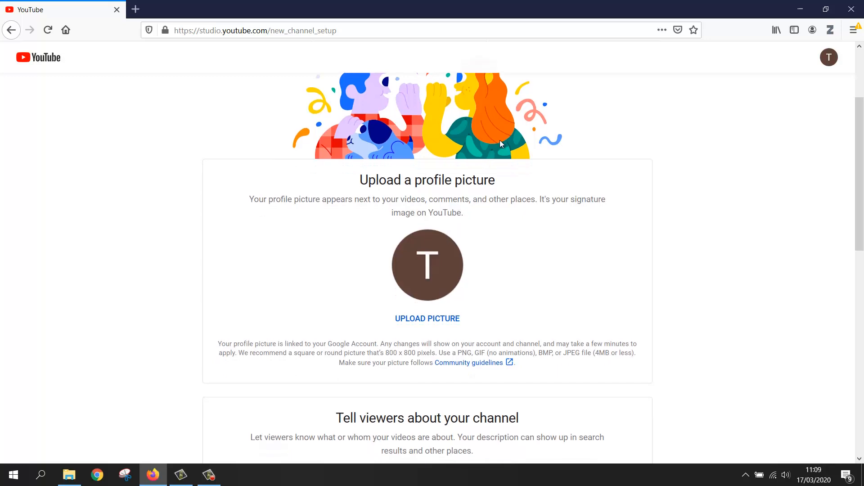
{"action": "scroll", "coordinate": [492, 153], "scroll_direction": "down", "scroll_amount": 2}
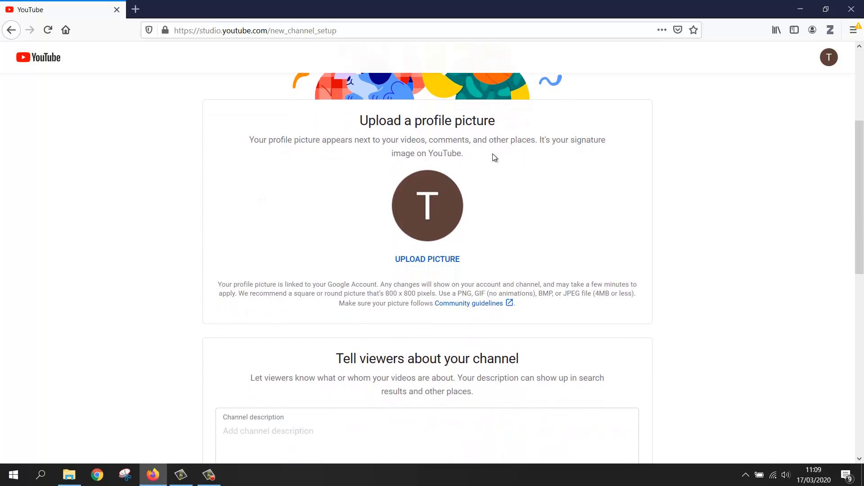
{"action": "scroll", "coordinate": [493, 153], "scroll_direction": "down", "scroll_amount": 2}
{"action": "scroll", "coordinate": [493, 153], "scroll_direction": "up", "scroll_amount": 2}
{"action": "scroll", "coordinate": [473, 206], "scroll_direction": "down", "scroll_amount": 5}
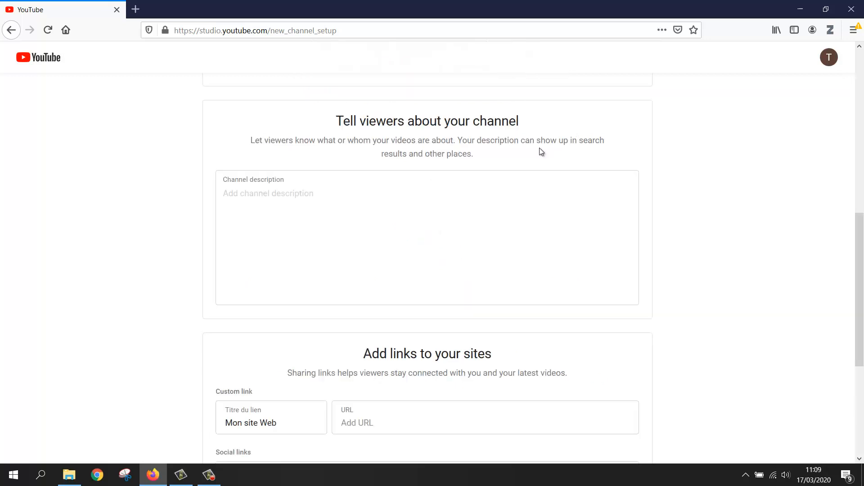
{"action": "left_click", "coordinate": [375, 204]}
{"action": "type", "text": "Chaîne dédiée aux tests CAPEA"}
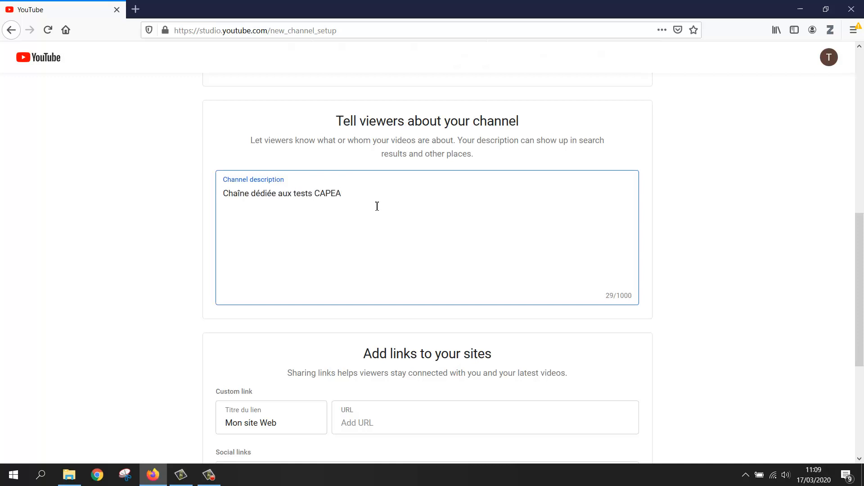
{"action": "scroll", "coordinate": [382, 211], "scroll_direction": "down", "scroll_amount": 5}
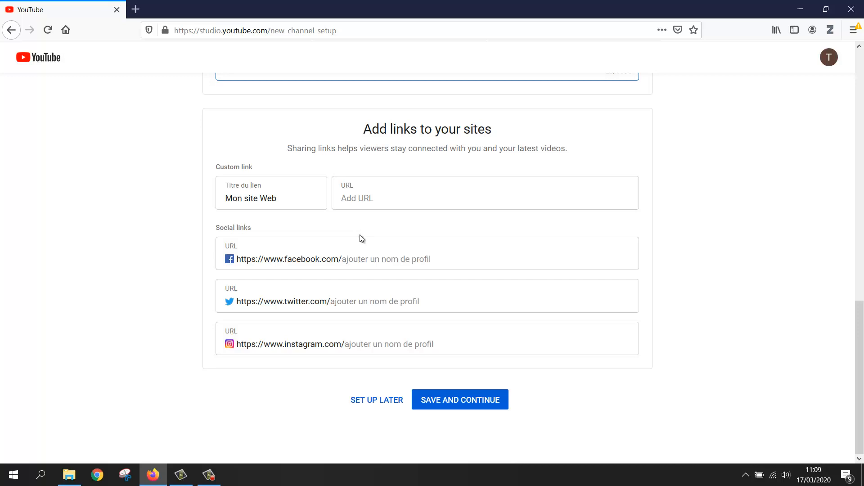
{"action": "left_click", "coordinate": [452, 405]}
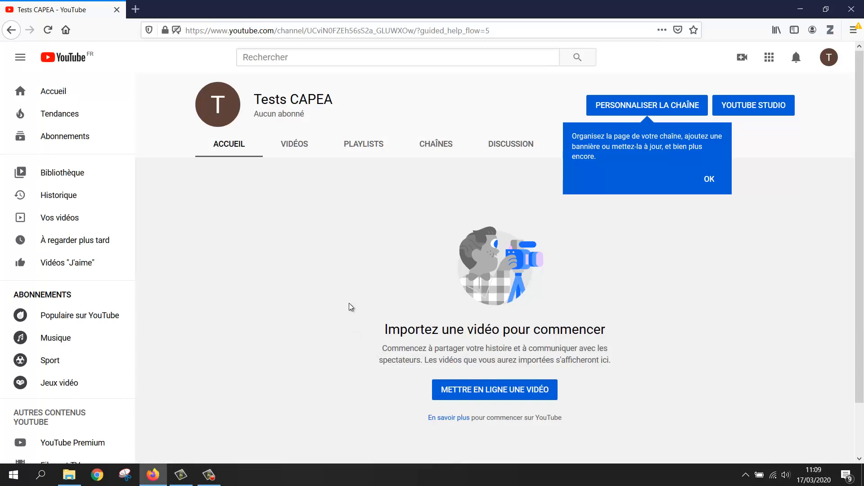
Launch the first-video upload from the Tests CAPEA channel page.
{"action": "scroll", "coordinate": [428, 382], "scroll_direction": "down", "scroll_amount": 2}
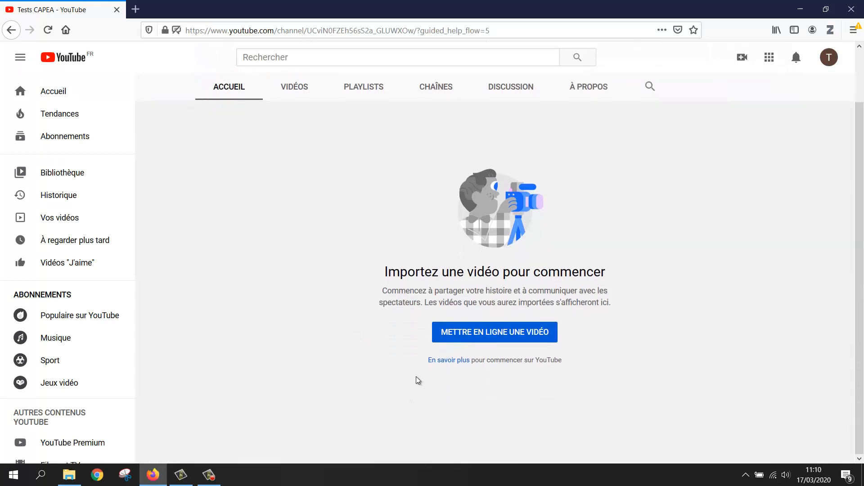
{"action": "left_click", "coordinate": [486, 343]}
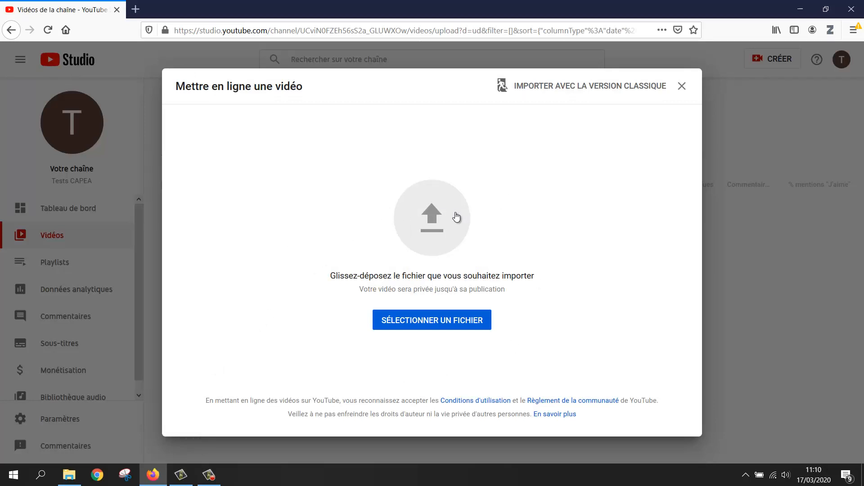
Drag the TUTO_Lifesize MP4 from the Tuto LifeSize folder into the upload window.
{"action": "left_click", "coordinate": [67, 483]}
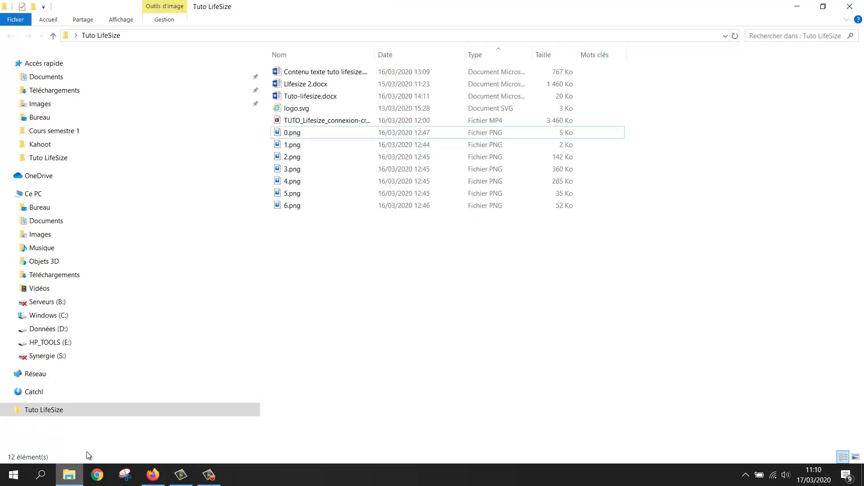
{"action": "left_click", "coordinate": [306, 122]}
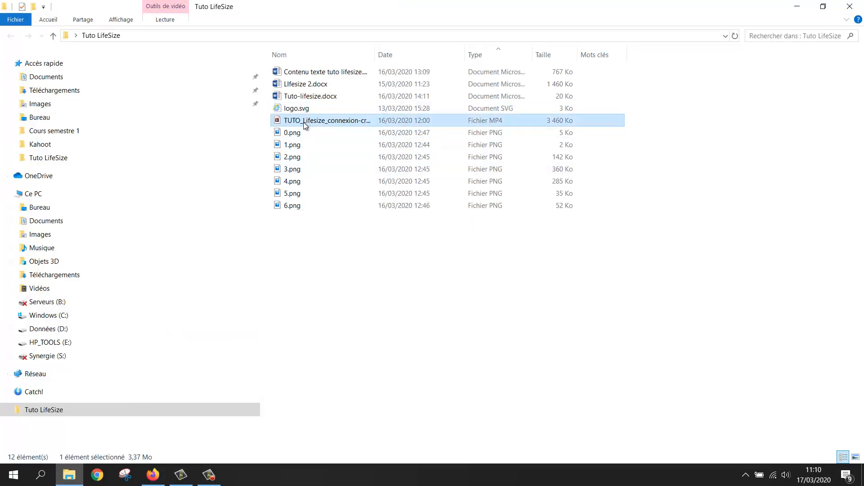
{"action": "left_click_drag", "start_coordinate": [305, 123], "coordinate": [402, 240]}
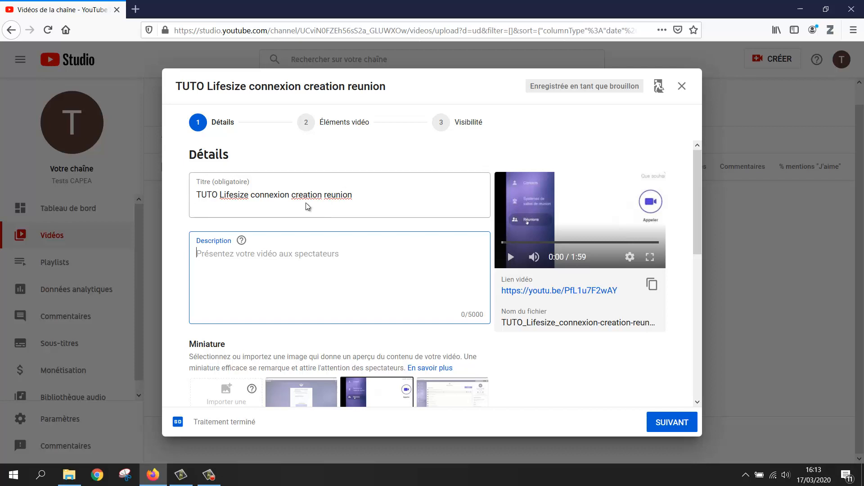
Review the title and description, then choose the first suggested frame as the thumbnail.
{"action": "left_click", "coordinate": [297, 195]}
{"action": "left_click", "coordinate": [209, 261]}
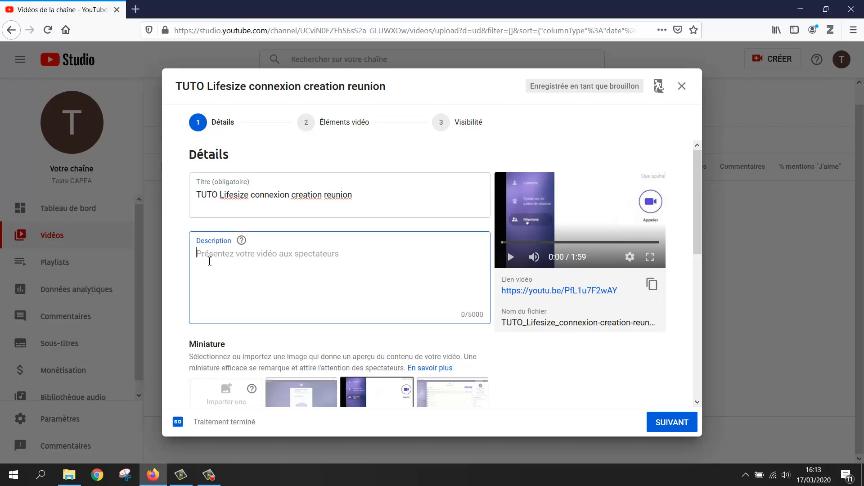
{"action": "scroll", "coordinate": [210, 261], "scroll_direction": "down", "scroll_amount": 4}
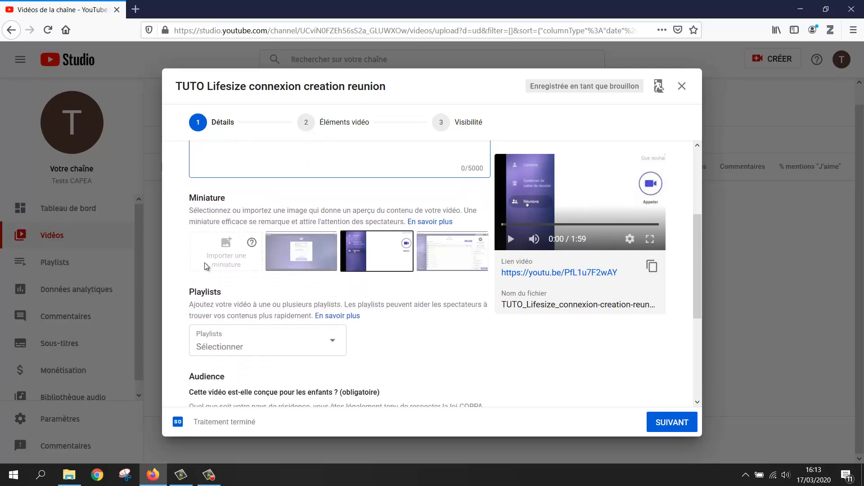
{"action": "left_click", "coordinate": [289, 247]}
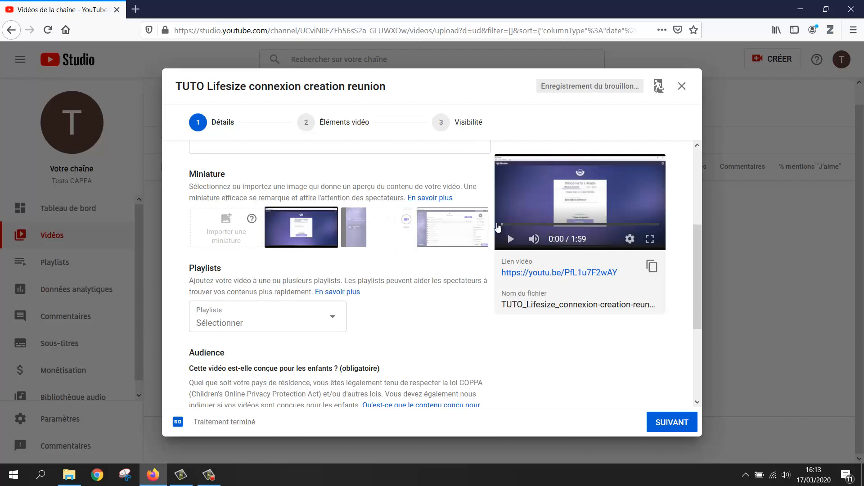
Mark the video 'Non, elle n'est pas conçue pour les enfants' and continue to Éléments vidéo.
{"action": "scroll", "coordinate": [260, 248], "scroll_direction": "down", "scroll_amount": 2}
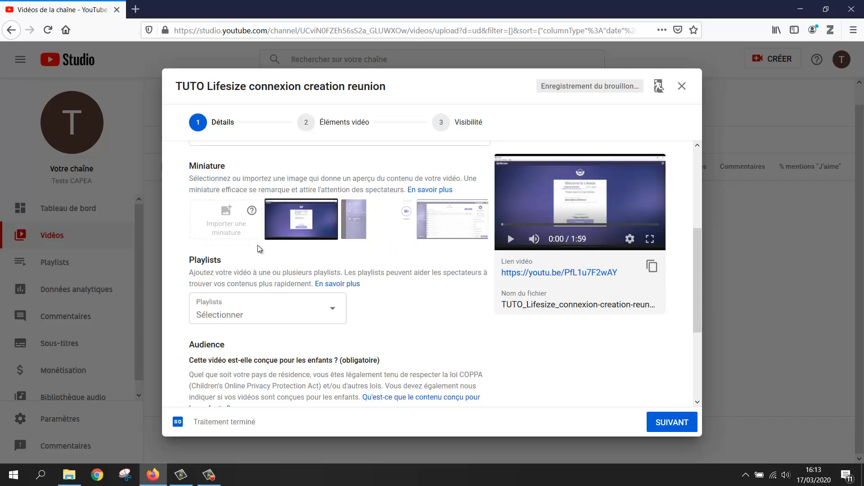
{"action": "scroll", "coordinate": [258, 251], "scroll_direction": "down", "scroll_amount": 1}
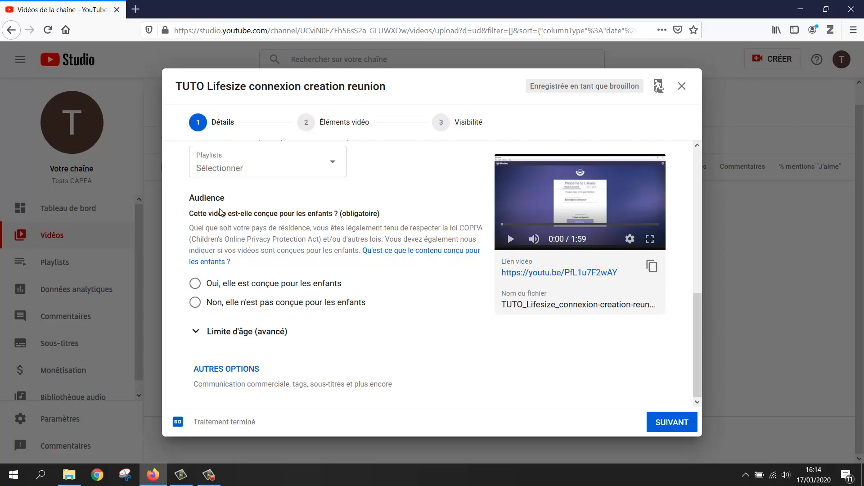
{"action": "left_click", "coordinate": [196, 303]}
{"action": "left_click", "coordinate": [652, 428]}
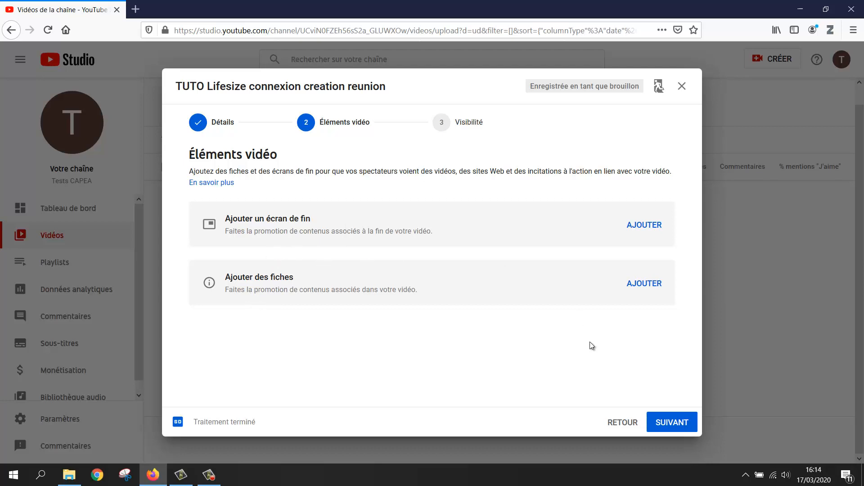
Skip adding an end screen or cards and go to Visibilité.
{"action": "left_click", "coordinate": [658, 421]}
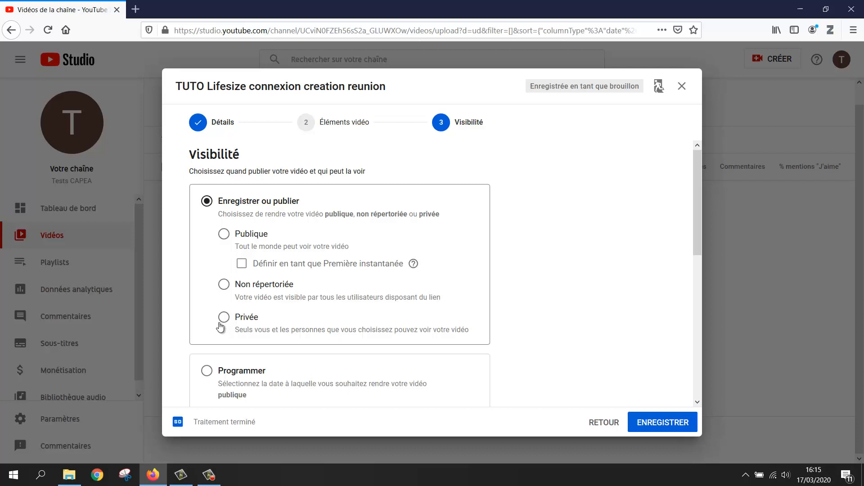
Set visibility to 'Non répertoriée' and save to publish the Lifesize tutorial.
{"action": "left_click", "coordinate": [224, 285]}
{"action": "scroll", "coordinate": [185, 288], "scroll_direction": "down", "scroll_amount": 5}
{"action": "scroll", "coordinate": [180, 298], "scroll_direction": "up", "scroll_amount": 1}
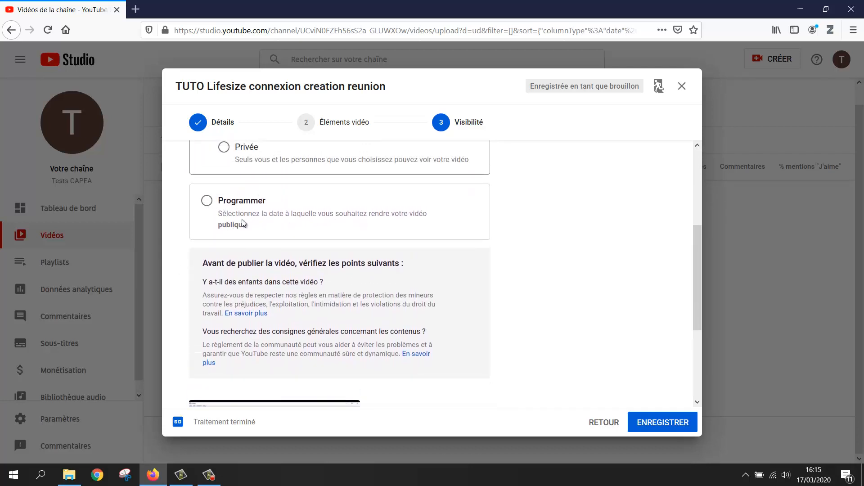
{"action": "scroll", "coordinate": [328, 262], "scroll_direction": "down", "scroll_amount": 4}
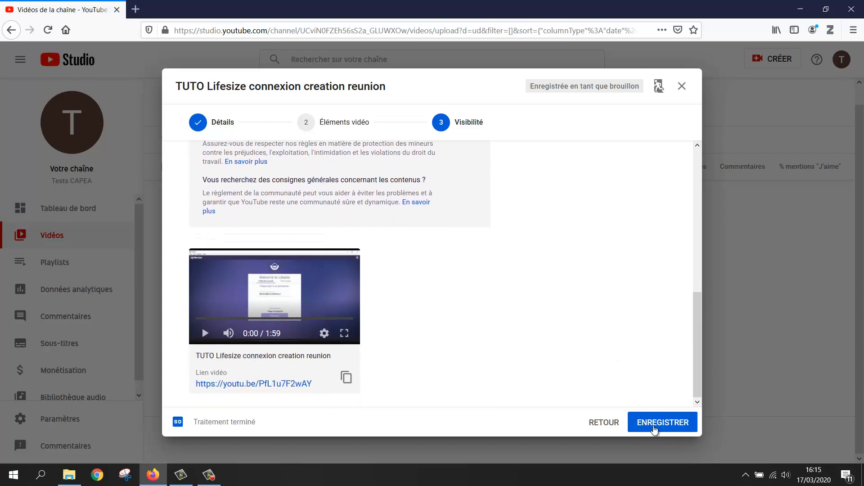
{"action": "left_click", "coordinate": [654, 429]}
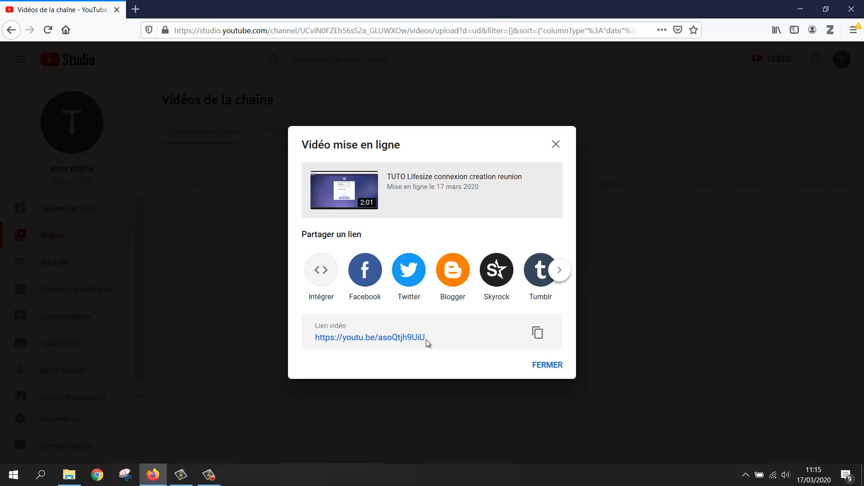
Copy the video's short link, load it in a new tab, then return to Studio.
{"action": "left_click", "coordinate": [538, 334]}
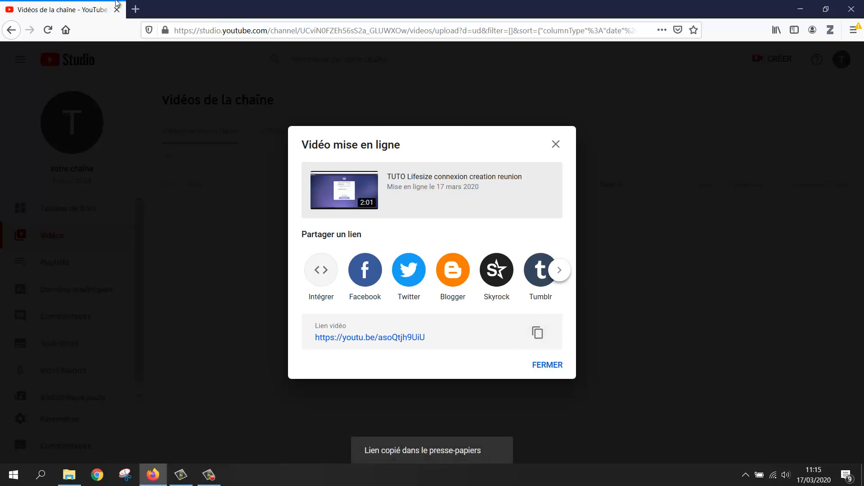
{"action": "left_click", "coordinate": [135, 9]}
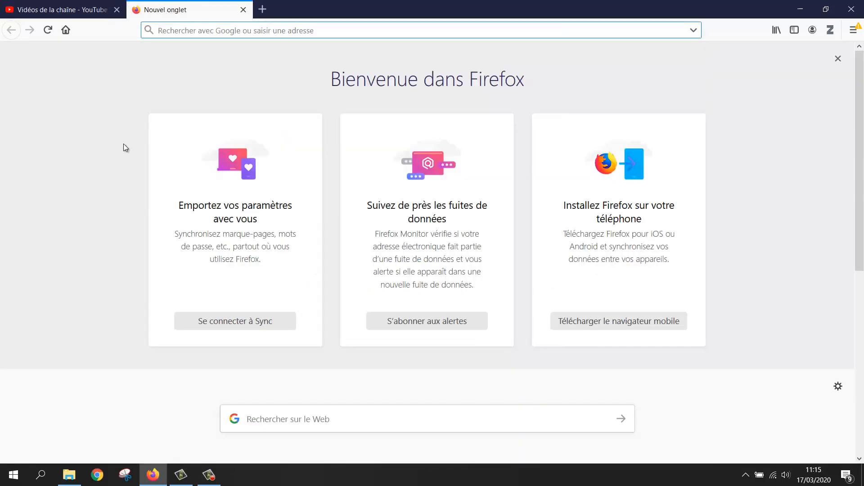
{"action": "key", "text": "ctrl+v"}
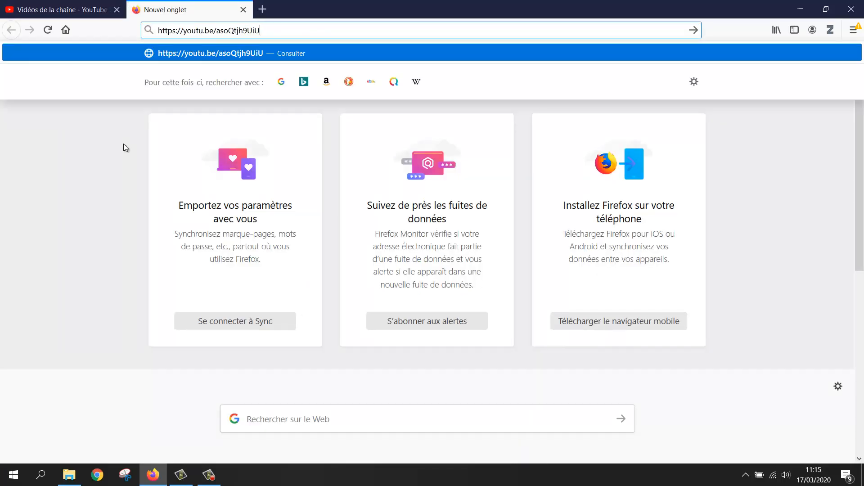
{"action": "key", "text": "Return"}
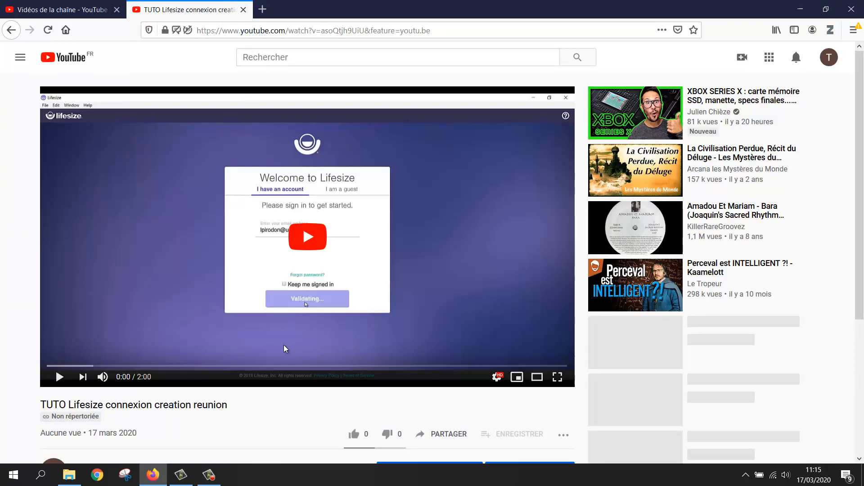
{"action": "left_click", "coordinate": [65, 11]}
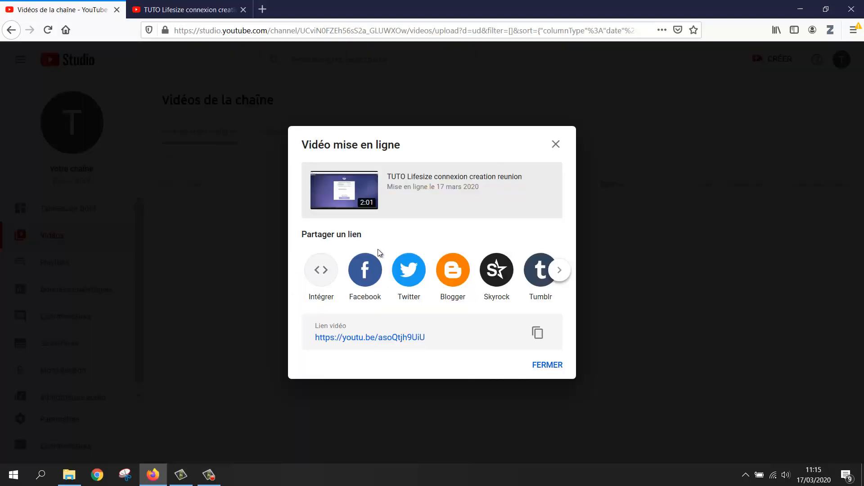